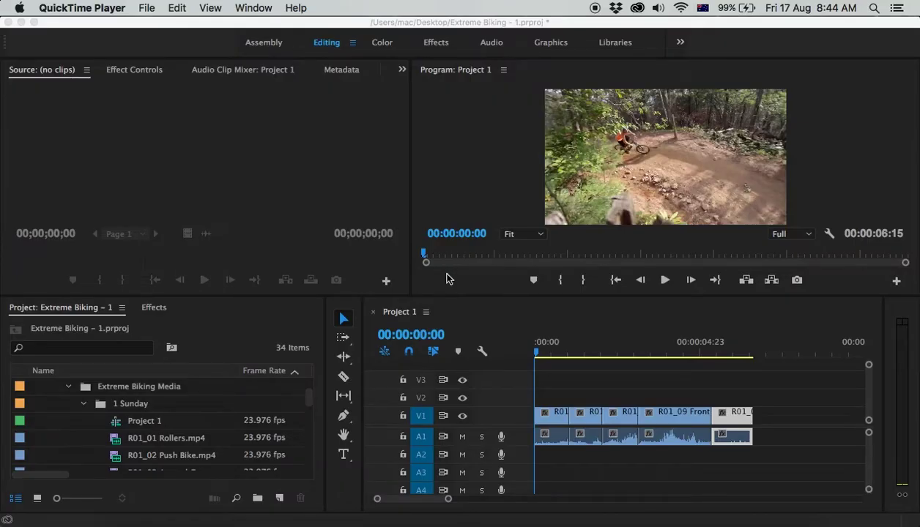
# Narrow the project panel to give the timeline more width.
pyautogui.click(362, 386)
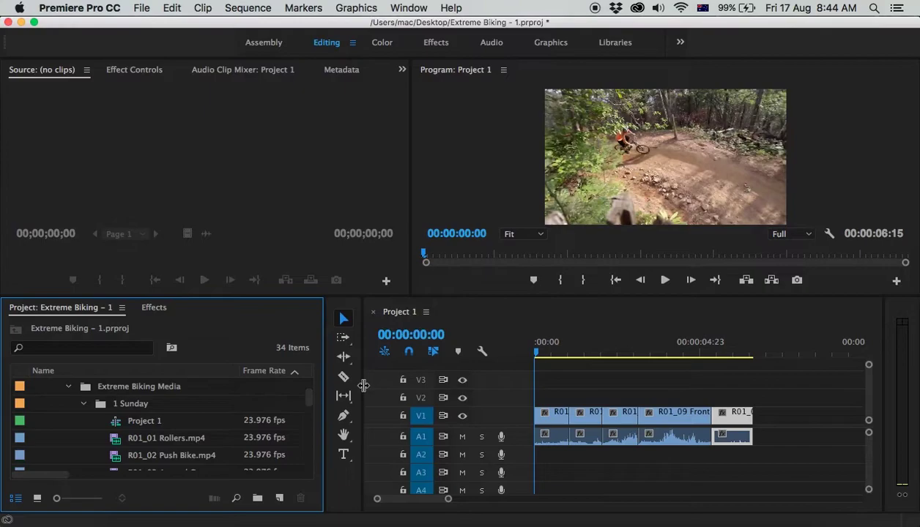
pyautogui.moveTo(363, 386); pyautogui.dragTo(309, 388)
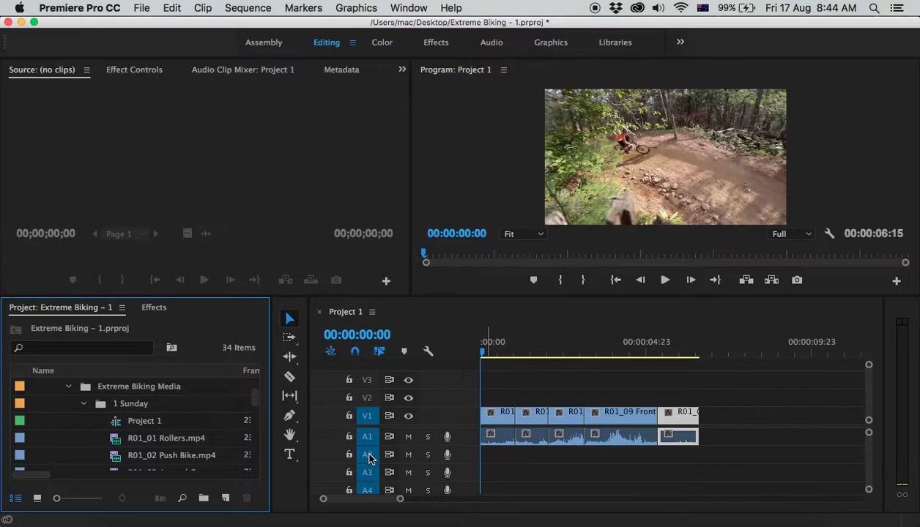
# Move the third clip's video to V2 and its audio to A2, overlapping the second clip, and place the playhead at 00:00:01:18.
pyautogui.click(562, 420)
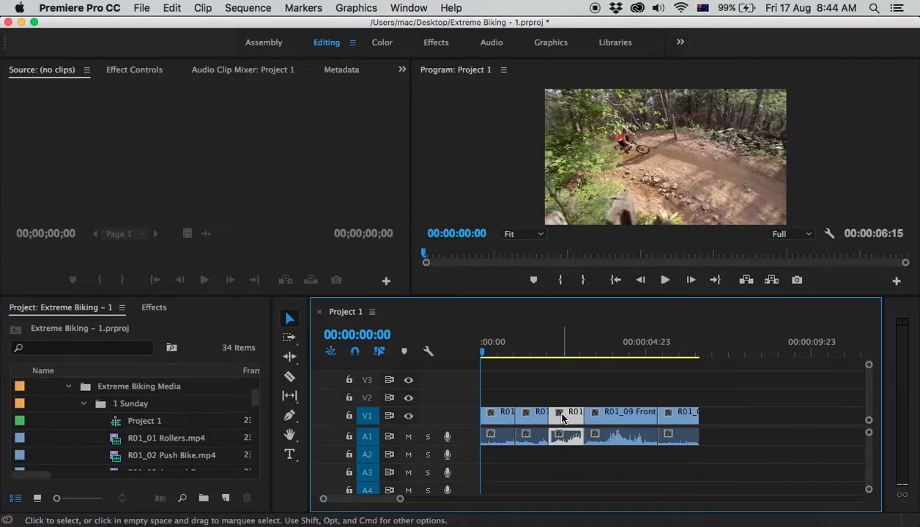
pyautogui.moveTo(563, 419); pyautogui.dragTo(564, 412)
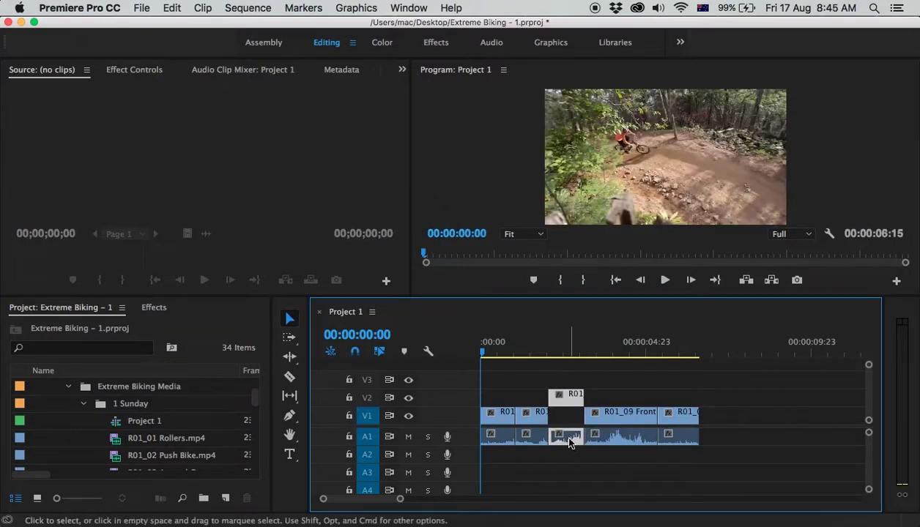
pyautogui.moveTo(569, 438); pyautogui.dragTo(577, 455)
pyautogui.moveTo(565, 403); pyautogui.dragTo(549, 402)
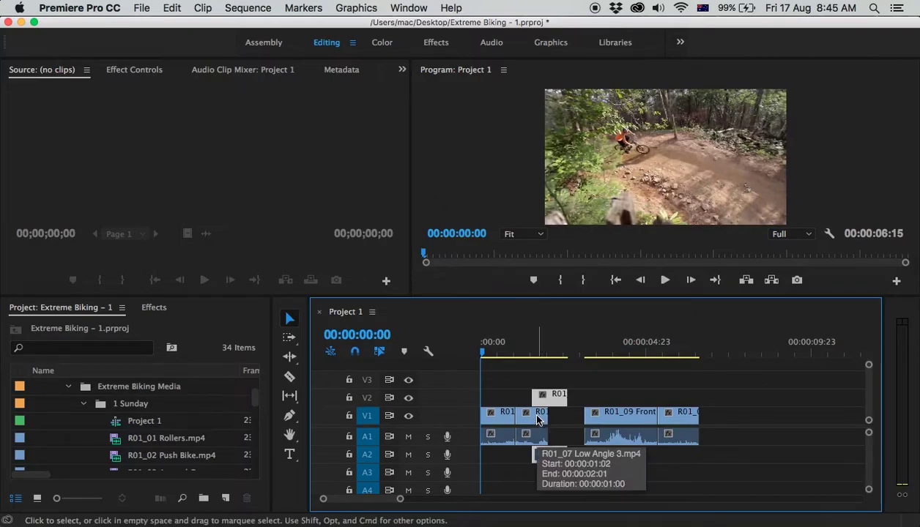
pyautogui.moveTo(482, 359); pyautogui.dragTo(539, 357)
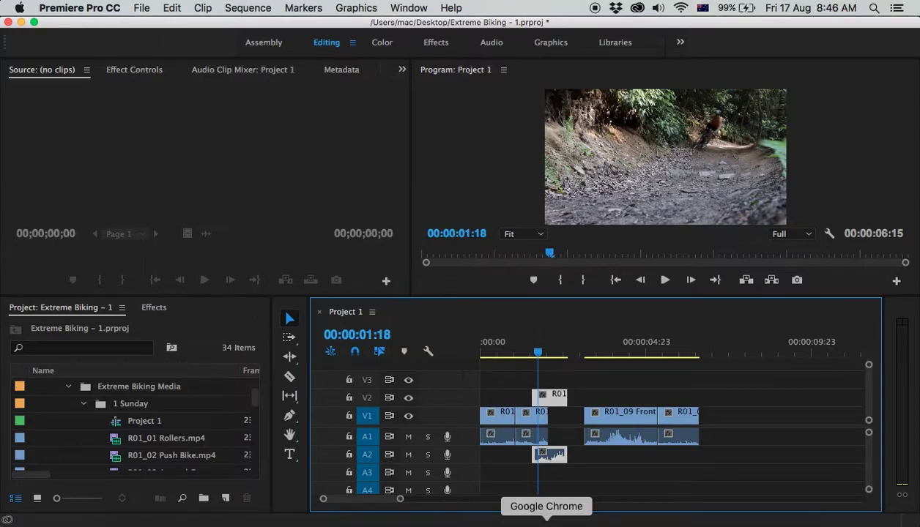
pyautogui.click(547, 521)
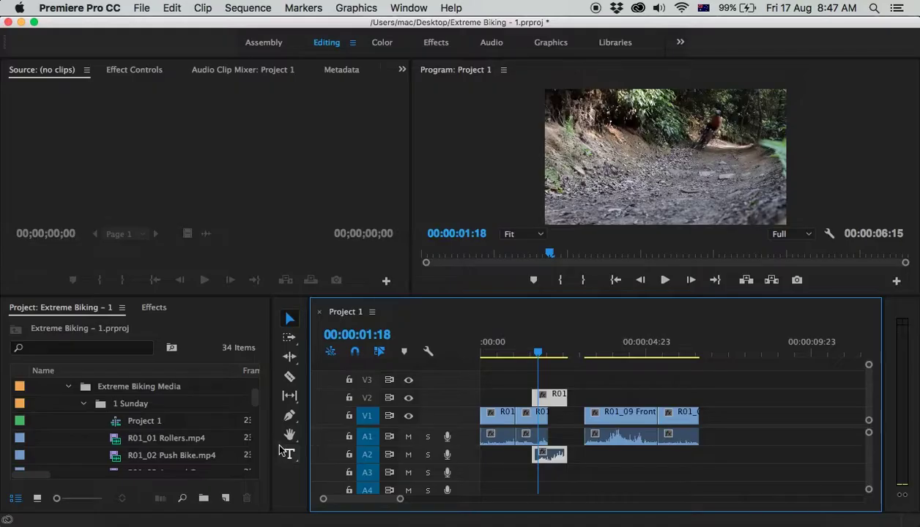
# Load bensound-brazilsamba.mp3 from the Music bin as the source clip and play its first eight seconds.
pyautogui.moveTo(254, 402); pyautogui.dragTo(255, 433)
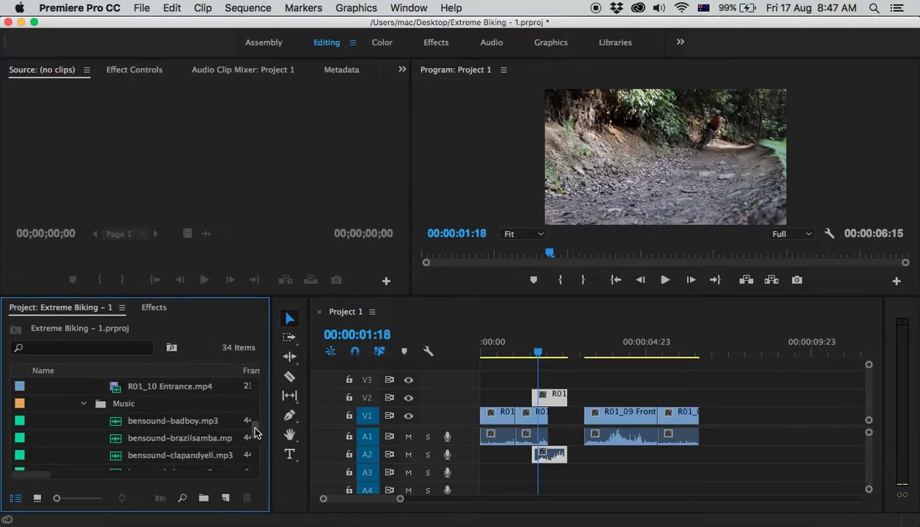
pyautogui.moveTo(255, 429); pyautogui.dragTo(256, 434)
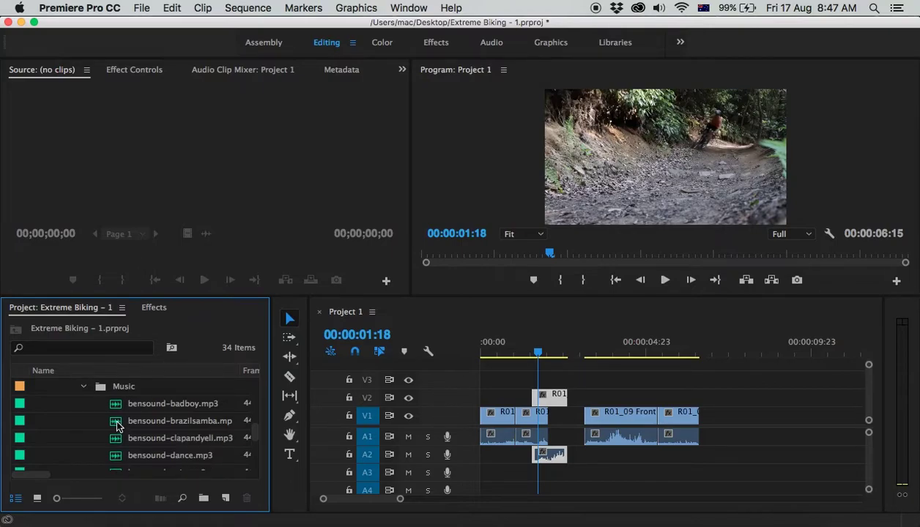
pyautogui.doubleClick(116, 426)
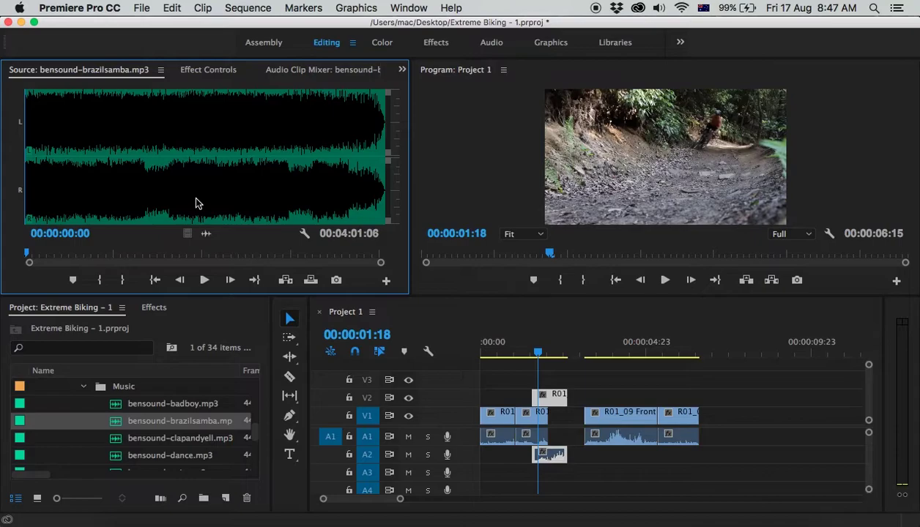
pyautogui.click(204, 279)
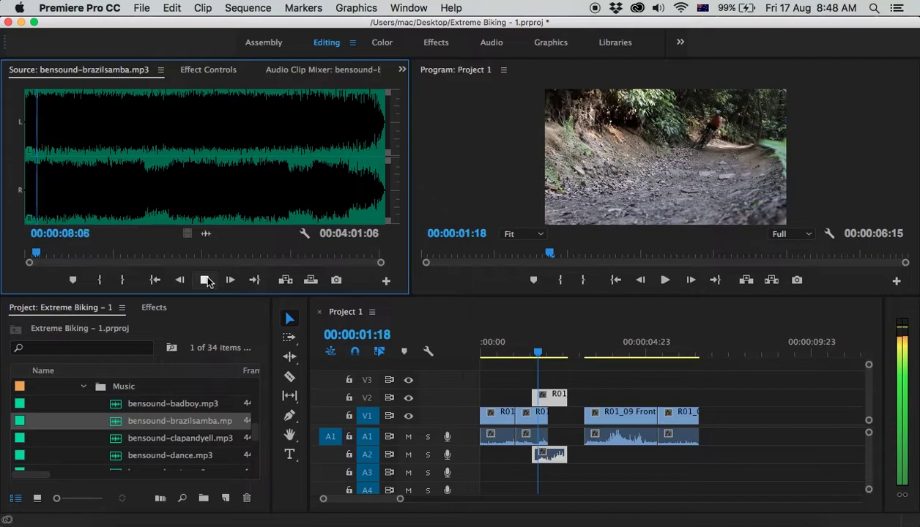
pyautogui.click(206, 281)
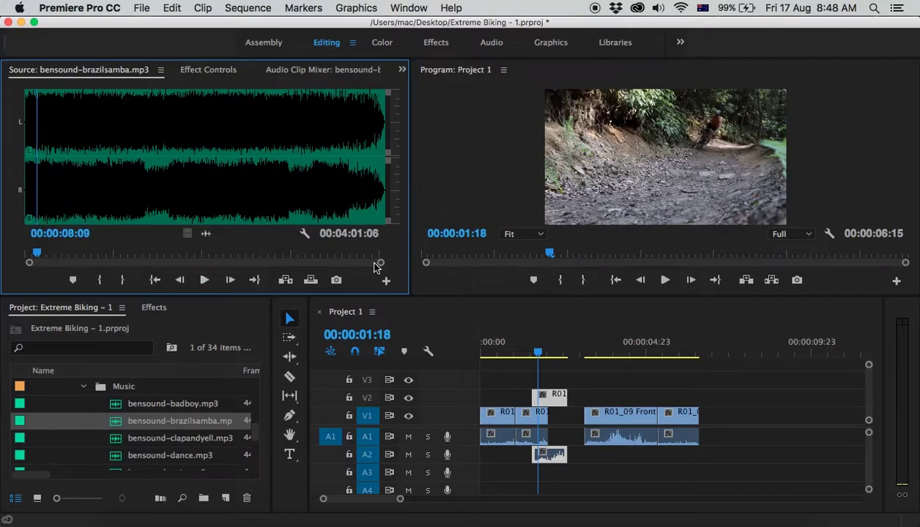
# Mark an In point at 00:00:08:09 in the brazilsamba source track and move its playhead to 00:00:08:24.
pyautogui.moveTo(381, 265); pyautogui.dragTo(251, 272)
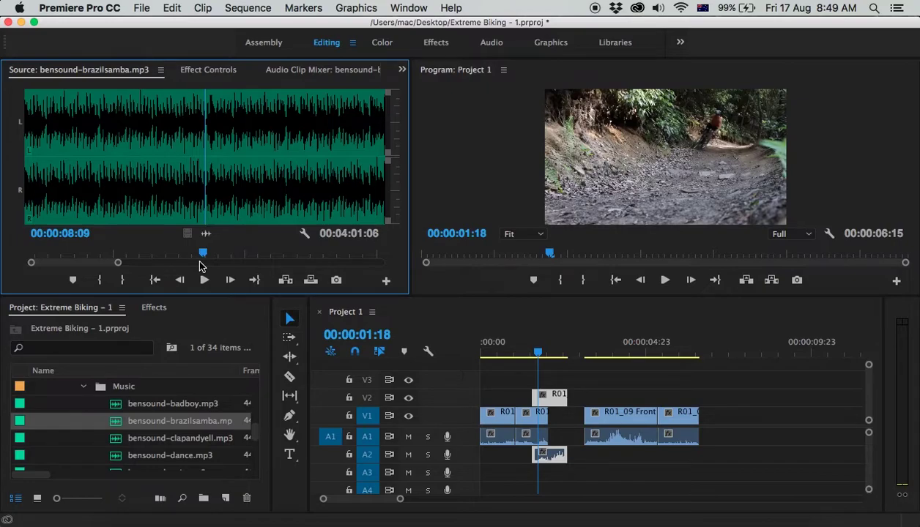
pyautogui.press('i')
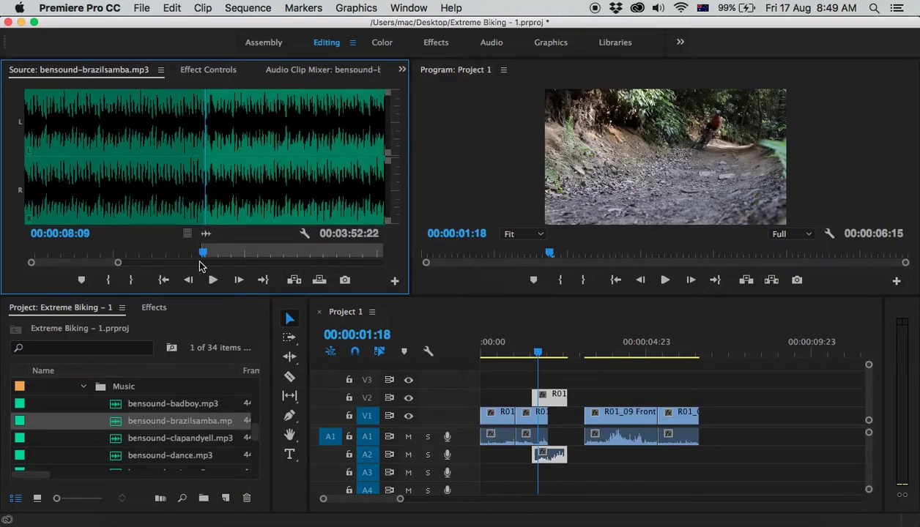
pyautogui.moveTo(202, 262); pyautogui.dragTo(219, 260)
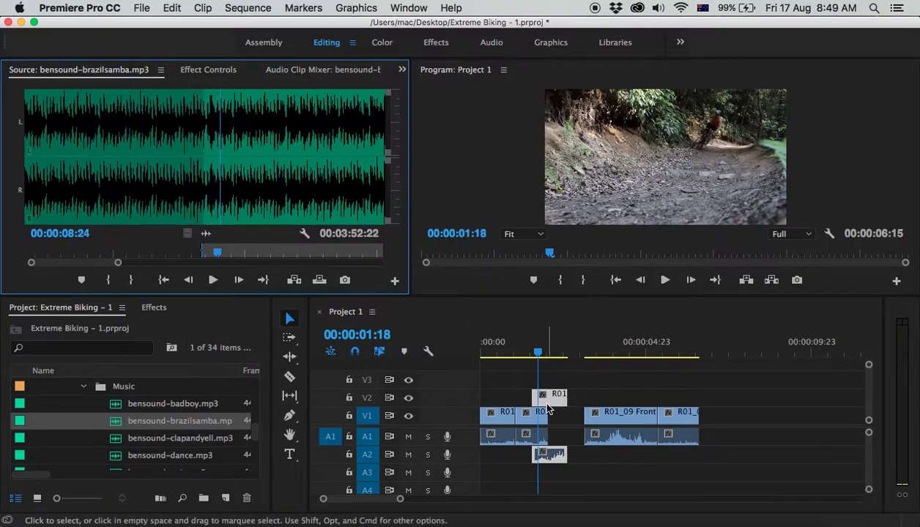
# Return the displaced third clip to V1 and A1 directly after the second clip, with the last two clips following without a gap.
pyautogui.moveTo(547, 402); pyautogui.dragTo(670, 432)
pyautogui.moveTo(644, 418); pyautogui.dragTo(717, 418)
pyautogui.moveTo(601, 379); pyautogui.dragTo(566, 416)
pyautogui.moveTo(565, 454); pyautogui.dragTo(564, 437)
pyautogui.moveTo(639, 402); pyautogui.dragTo(622, 419)
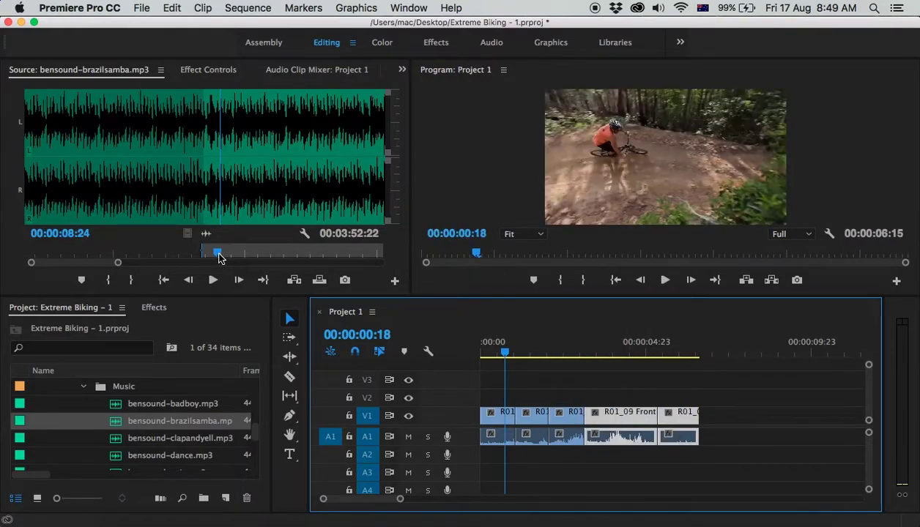
# Mark the music's Out point at 00:00:09:24 and widen the marked range on both ends to a duration of 00:00:08:12.
pyautogui.moveTo(218, 256); pyautogui.dragTo(246, 261)
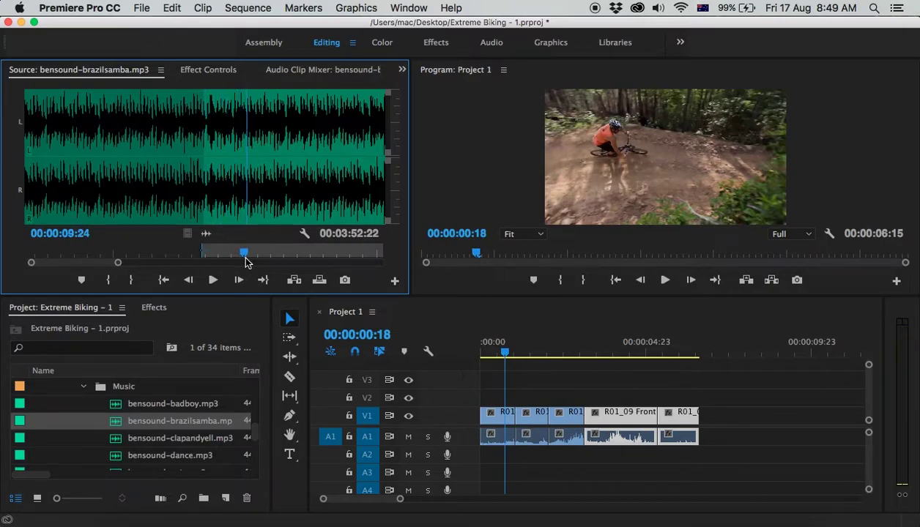
pyautogui.press('o')
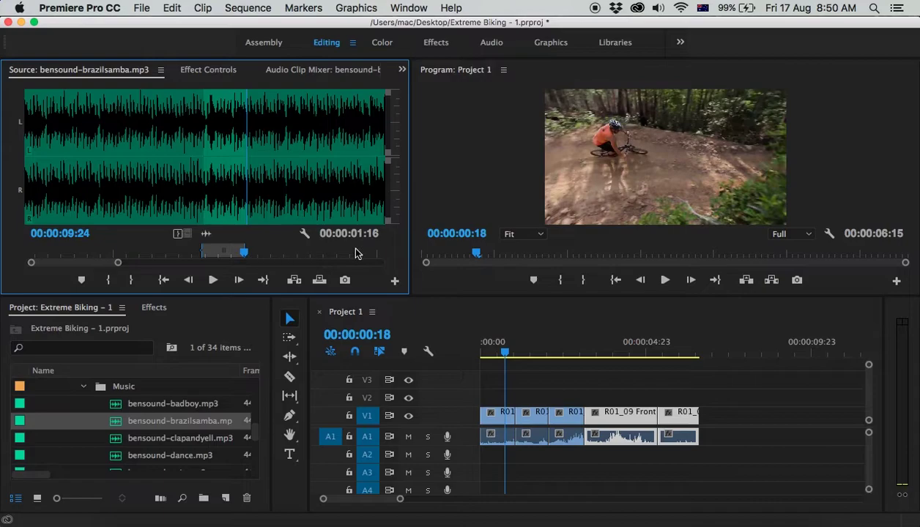
pyautogui.moveTo(245, 251); pyautogui.dragTo(372, 252)
pyautogui.moveTo(203, 252); pyautogui.dragTo(150, 252)
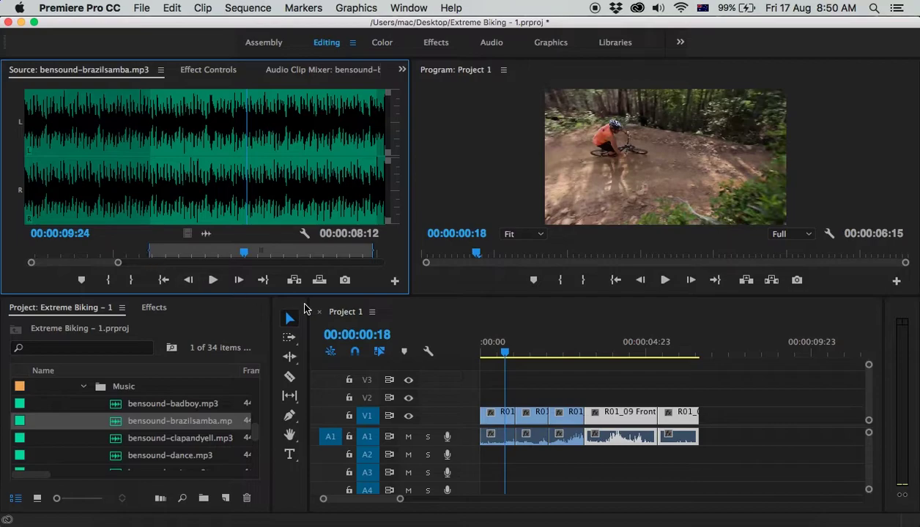
# Play part of the marked music and shorten the range from its Out point to a duration of 00:00:01:12.
pyautogui.moveTo(244, 252); pyautogui.dragTo(181, 252)
pyautogui.moveTo(374, 252); pyautogui.dragTo(347, 253)
pyautogui.click(213, 281)
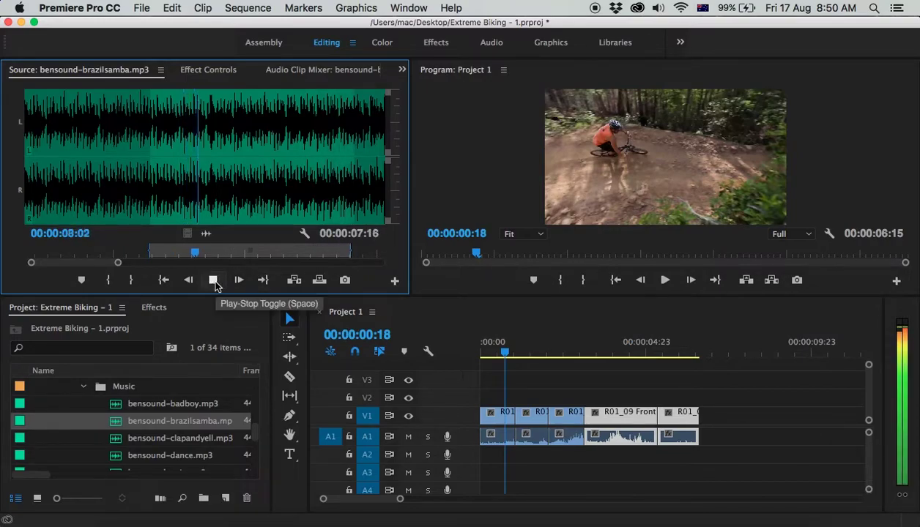
pyautogui.click(214, 282)
pyautogui.moveTo(350, 252); pyautogui.dragTo(141, 253)
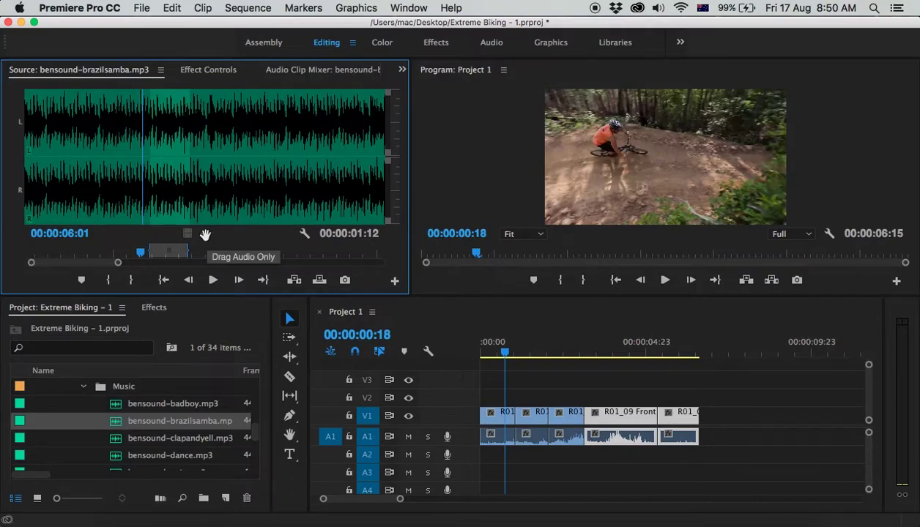
# Place the marked music on A2 at the start of the sequence and extend it to the end of the last clip.
pyautogui.moveTo(425, 325); pyautogui.dragTo(486, 460)
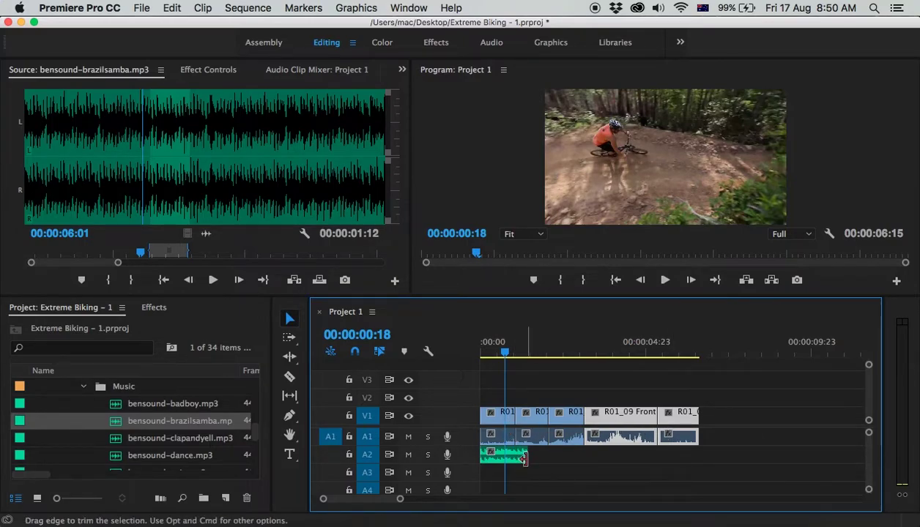
pyautogui.moveTo(526, 458)
pyautogui.mouseDown()
pyautogui.moveTo(724, 458)
pyautogui.moveTo(687, 456)
pyautogui.moveTo(698, 457)
pyautogui.mouseUp()
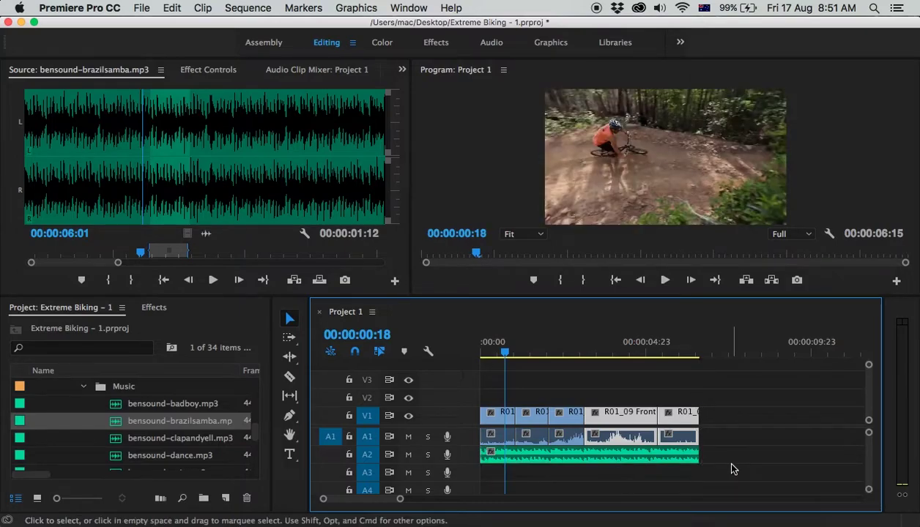
# Widen the audio meters and play the sequence from 00:00:00:00 to its end to monitor the levels.
pyautogui.moveTo(507, 356); pyautogui.dragTo(481, 355)
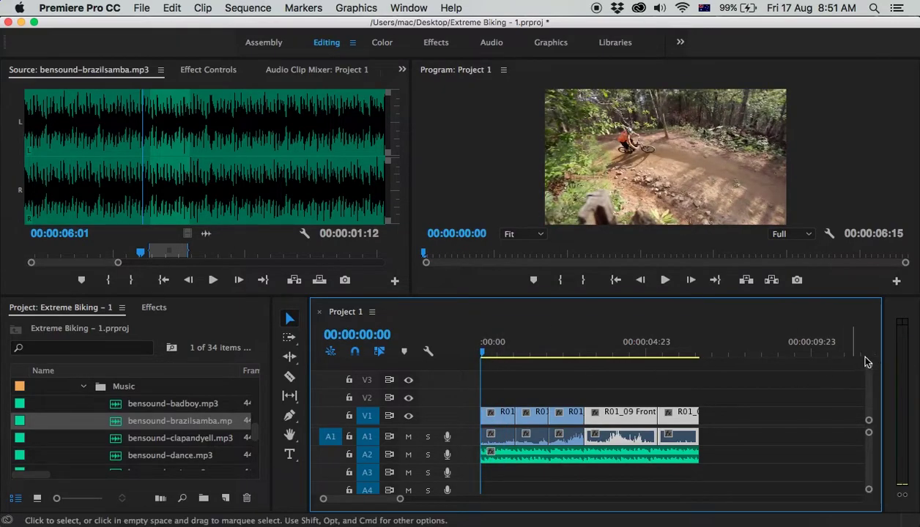
pyautogui.moveTo(885, 362); pyautogui.dragTo(825, 366)
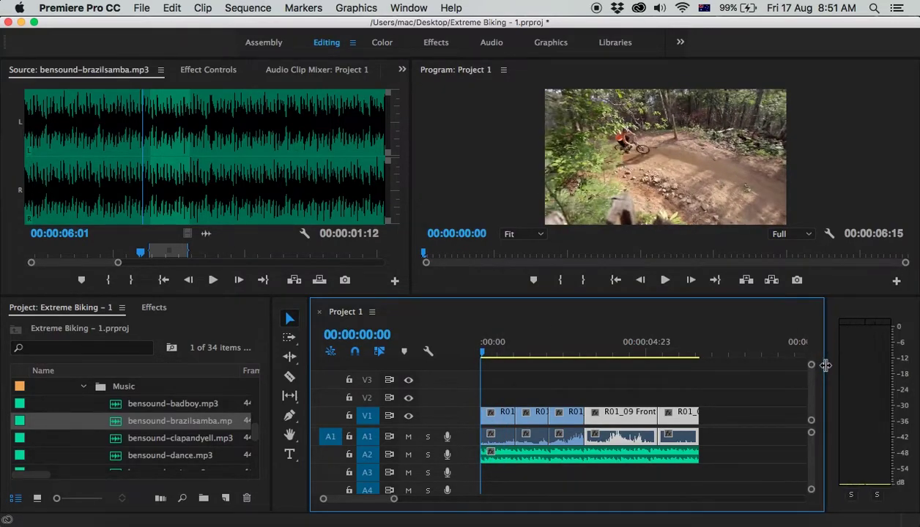
pyautogui.click(665, 281)
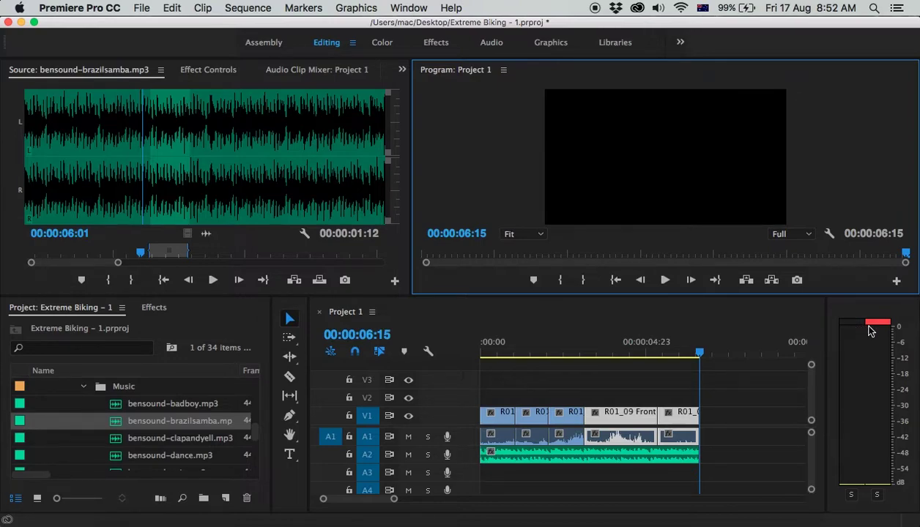
# Move the sequence playhead to 00:00:02:11 and select the first four clips one by one to review their audio.
pyautogui.moveTo(700, 355); pyautogui.dragTo(562, 353)
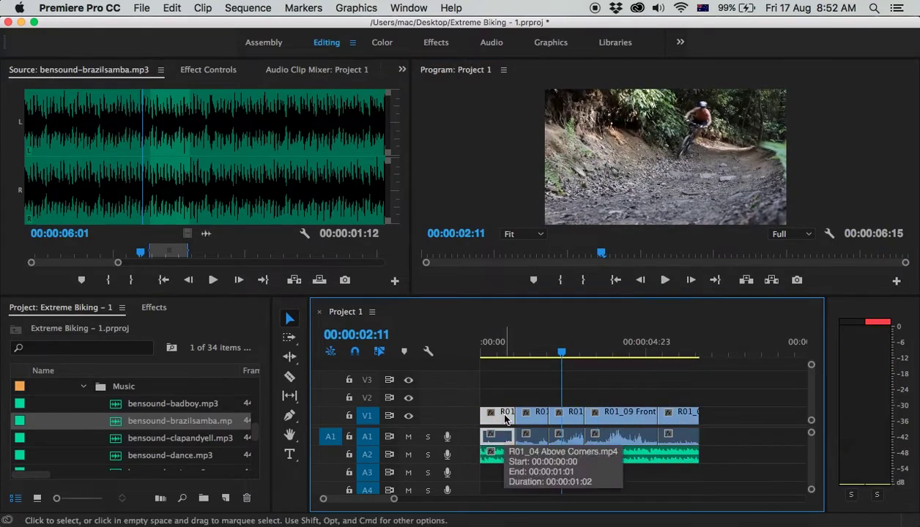
pyautogui.click(532, 419)
pyautogui.click(573, 419)
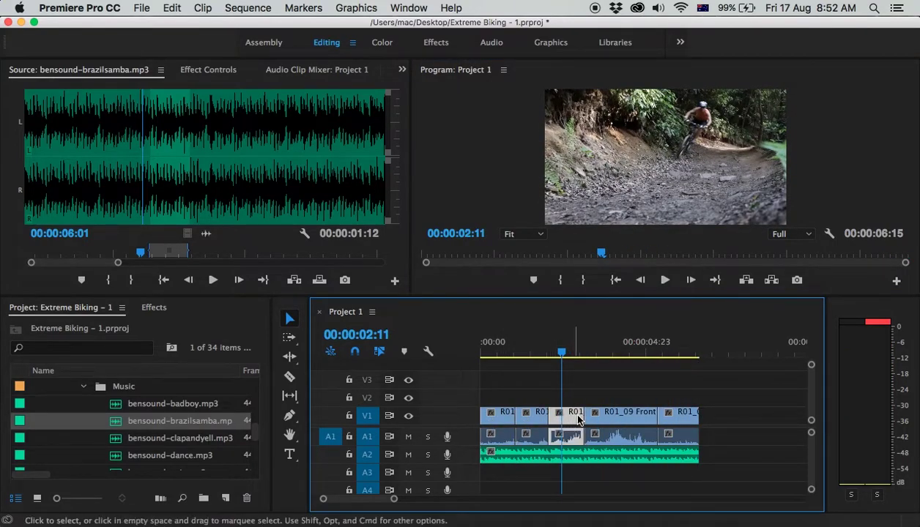
pyautogui.click(604, 419)
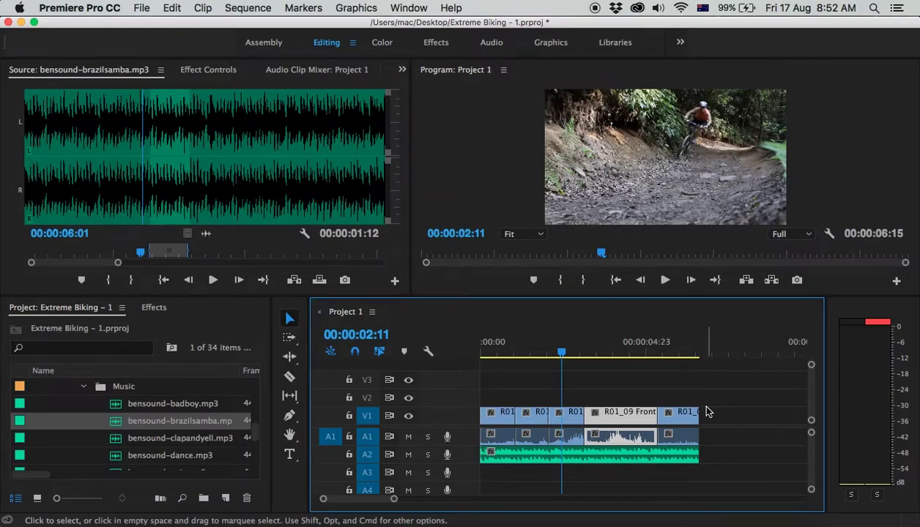
pyautogui.press('super+s')
# Open the Audio Track Mixer for the Project 1 sequence.
pyautogui.click(410, 8)
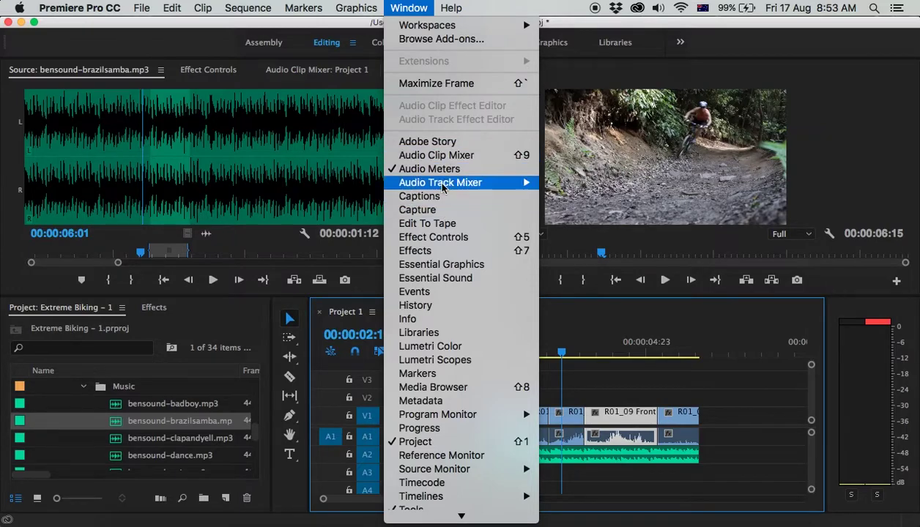
pyautogui.moveTo(443, 186)
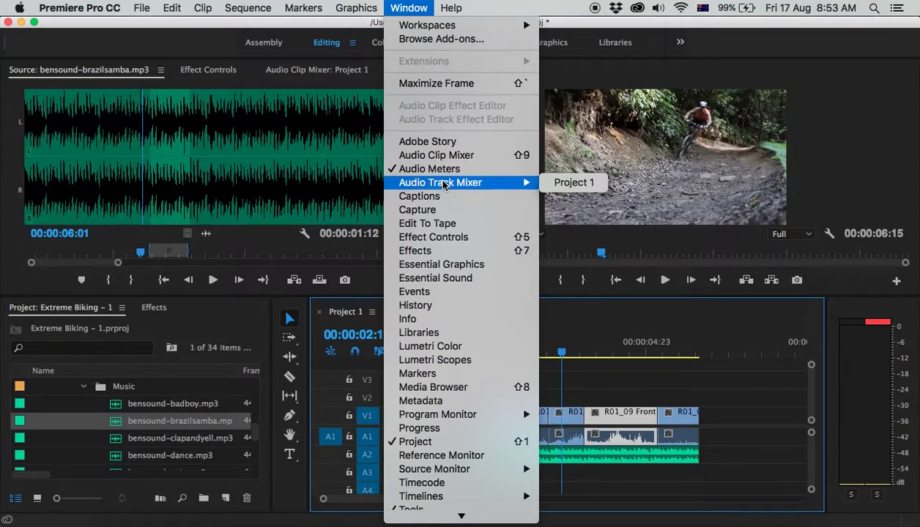
pyautogui.click(475, 458)
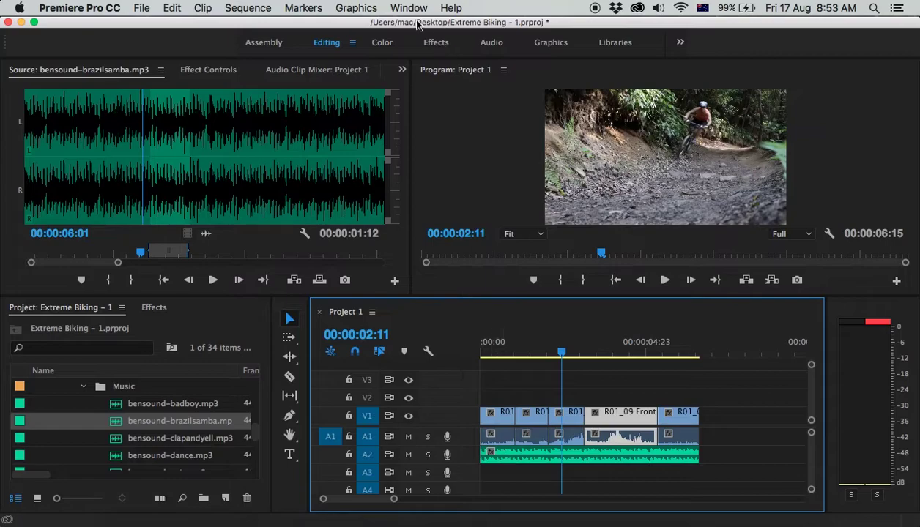
pyautogui.click(394, 8)
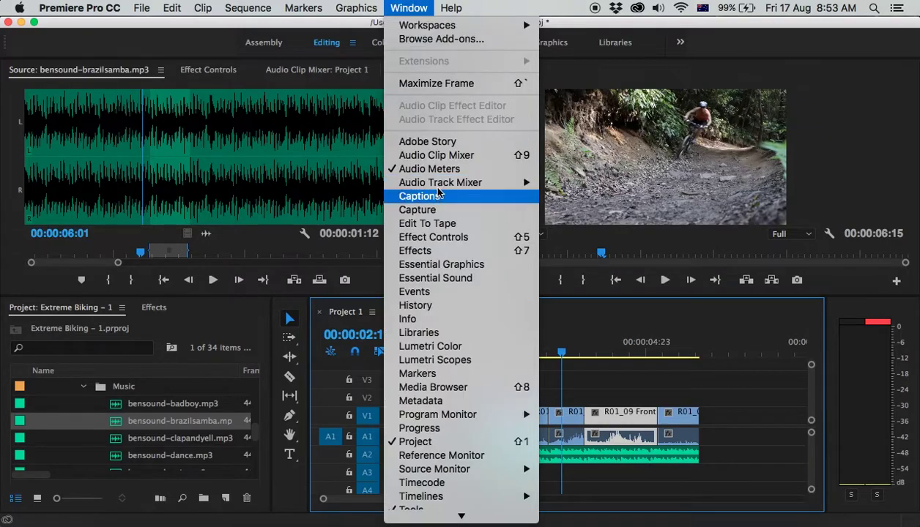
pyautogui.moveTo(441, 187)
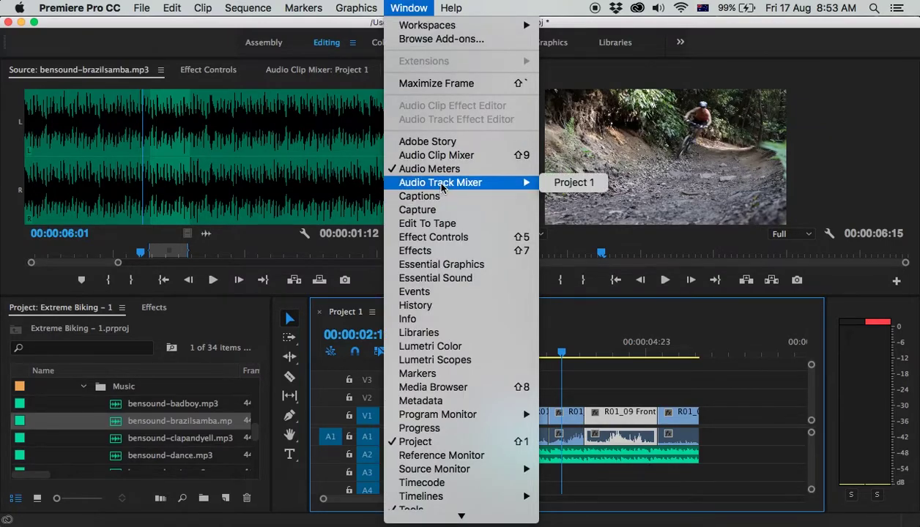
pyautogui.click(571, 183)
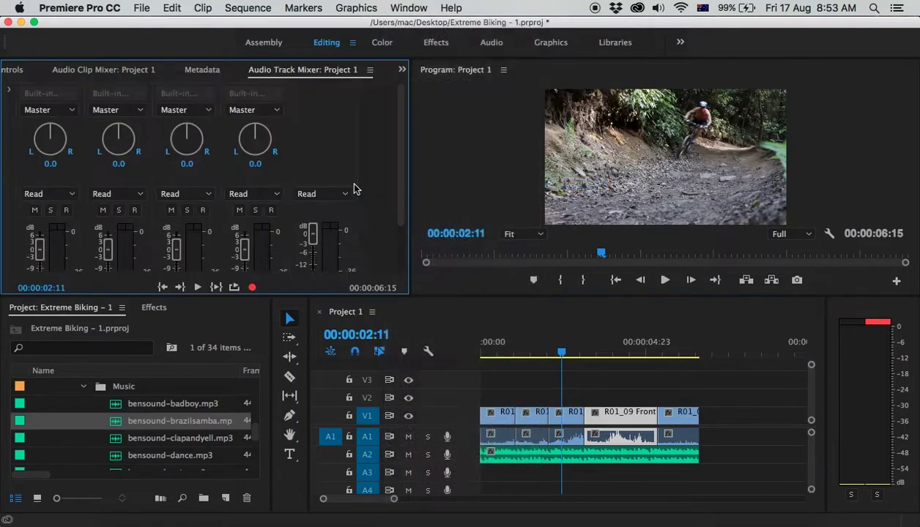
# Enlarge the Audio Track Mixer to show its full faders and play the sequence from its start and from the last clip to monitor levels.
pyautogui.moveTo(371, 297); pyautogui.dragTo(366, 373)
pyautogui.moveTo(556, 430); pyautogui.dragTo(482, 432)
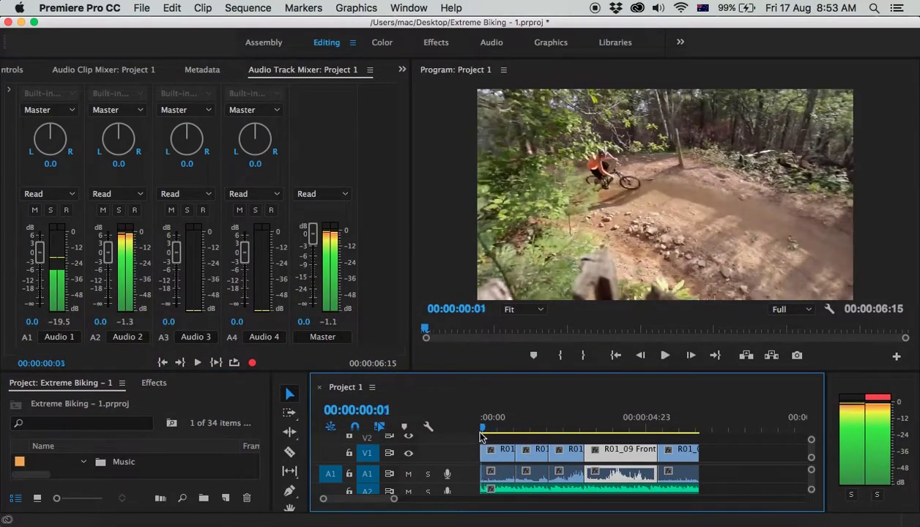
pyautogui.click(665, 357)
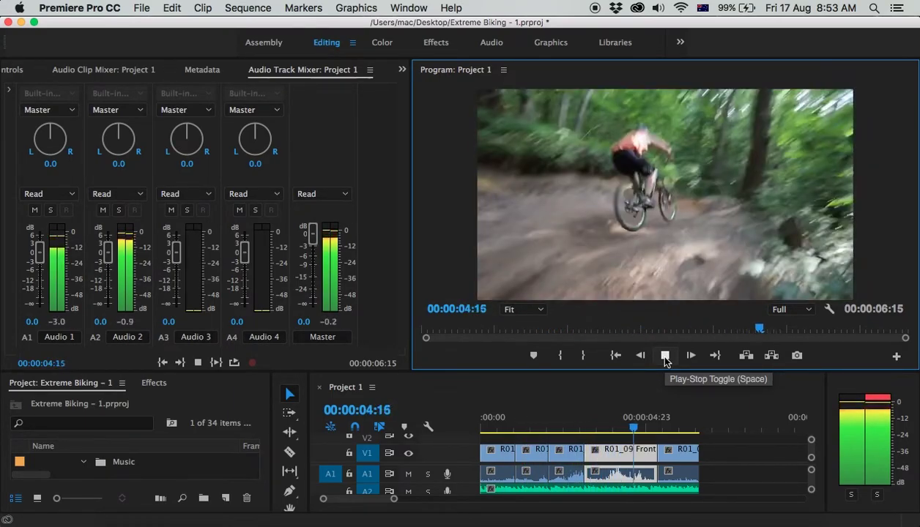
pyautogui.click(665, 357)
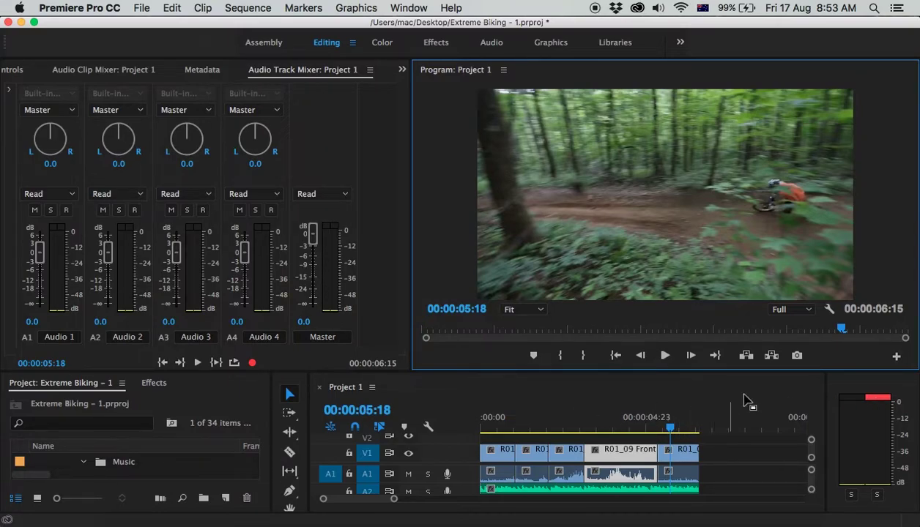
pyautogui.moveTo(671, 431); pyautogui.dragTo(658, 431)
pyautogui.click(665, 355)
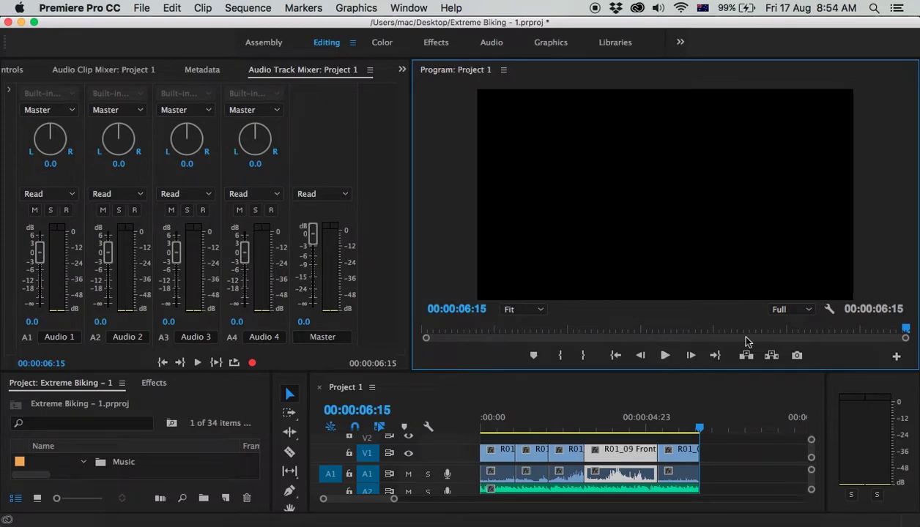
# Turn on looping in the Program monitor and play the sequence from 00:00:00:03.
pyautogui.click(829, 311)
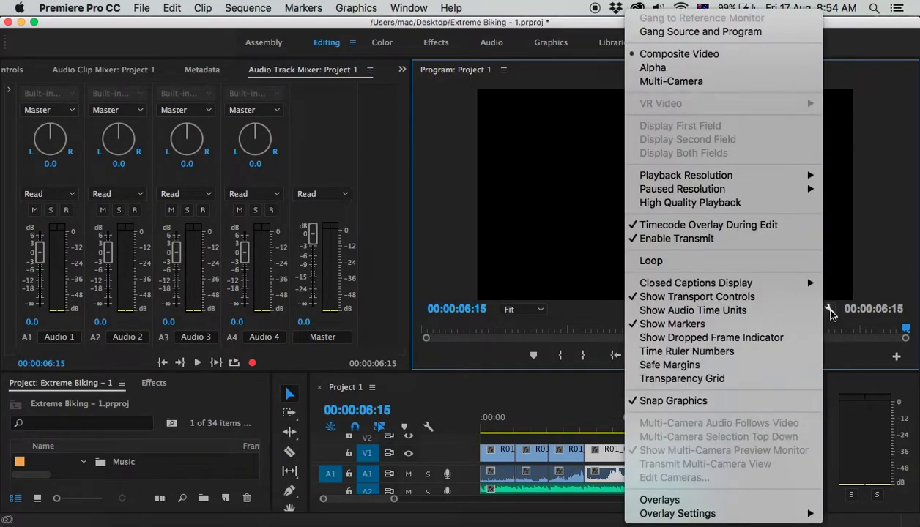
pyautogui.click(667, 263)
pyautogui.moveTo(688, 432); pyautogui.dragTo(483, 433)
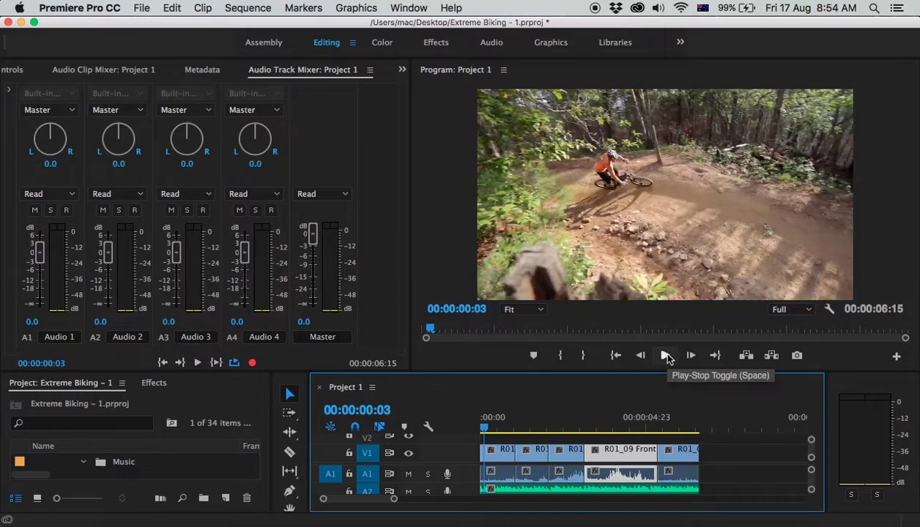
pyautogui.click(665, 355)
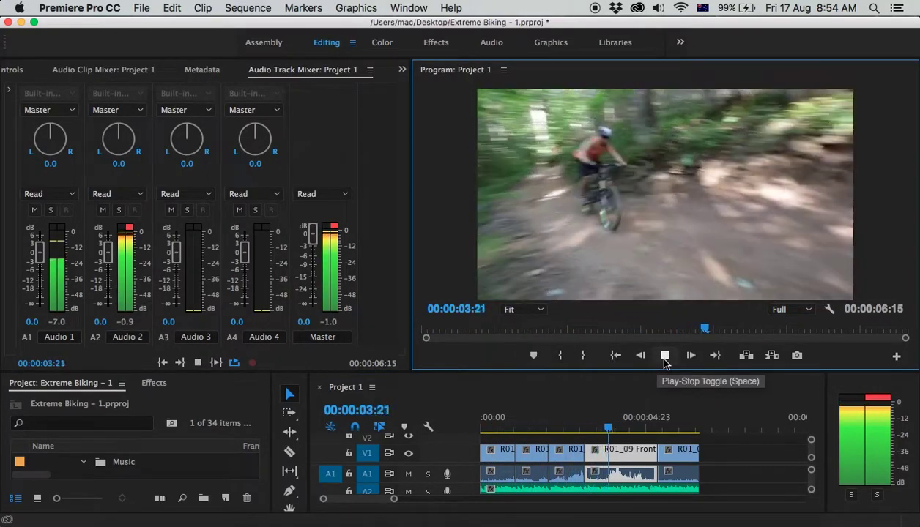
# Lower the Audio 2 track volume in the mixer to -26.3 dB during playback.
pyautogui.moveTo(106, 255); pyautogui.dragTo(115, 294)
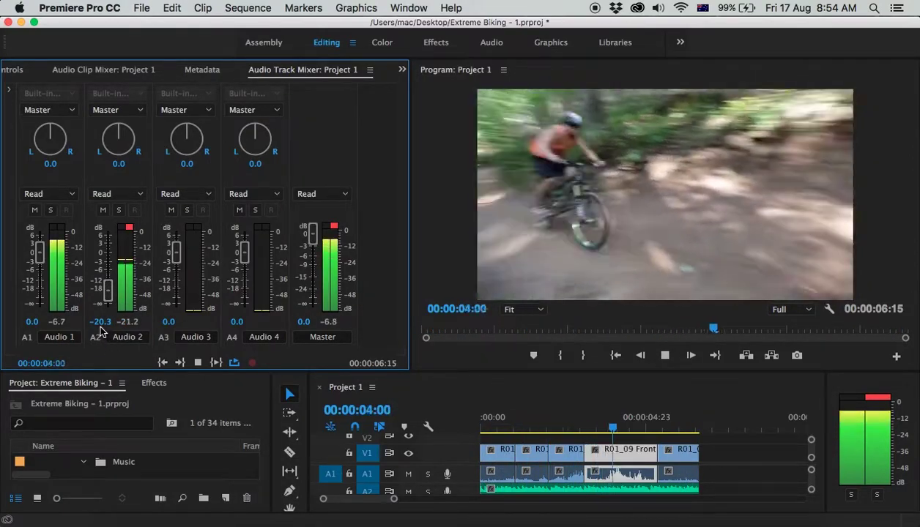
pyautogui.moveTo(106, 290); pyautogui.dragTo(106, 297)
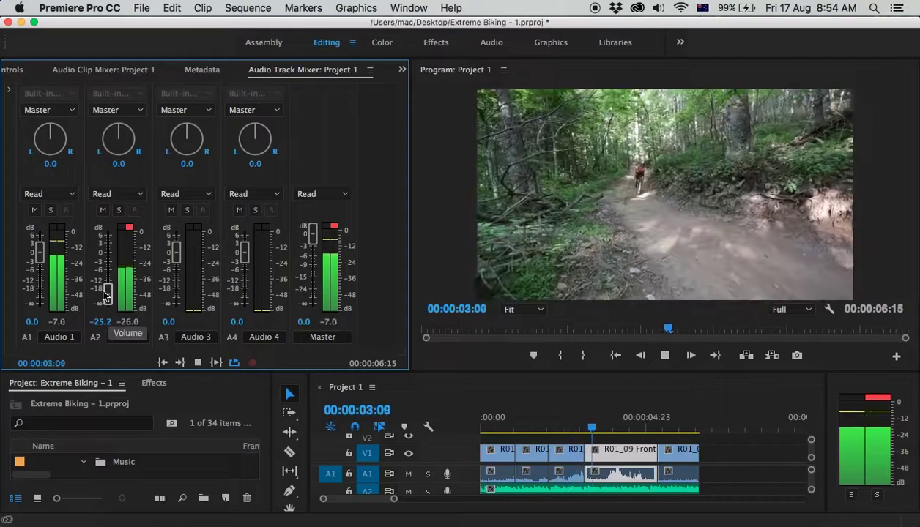
pyautogui.moveTo(106, 295); pyautogui.dragTo(108, 299)
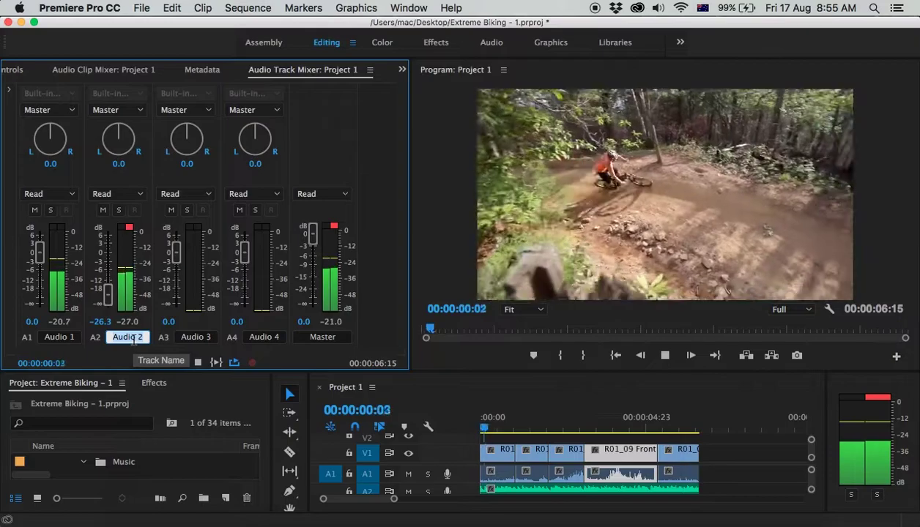
# Rename mixer track A2 as BG Music and track A1 as Video Clips Sound.
pyautogui.doubleClick(128, 338)
pyautogui.write('BG Music')
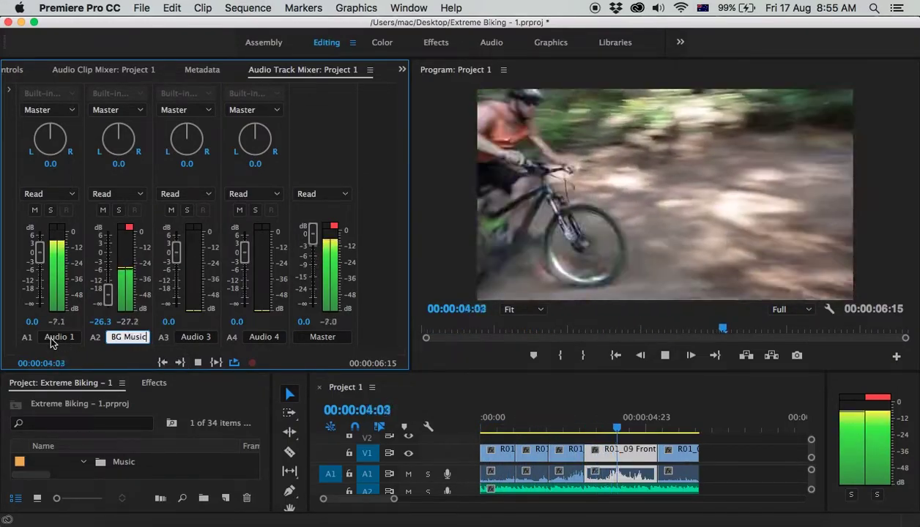
pyautogui.doubleClick(59, 338)
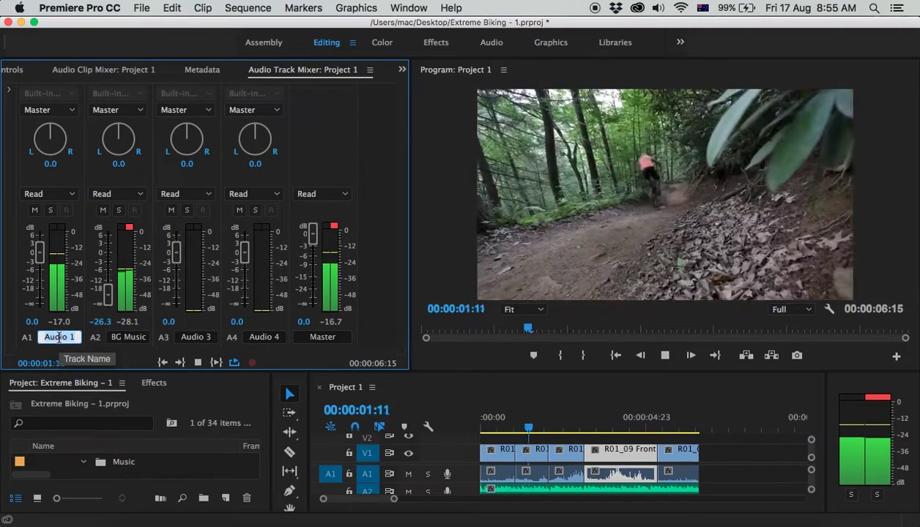
pyautogui.write('Vide')
pyautogui.write('o Clips')
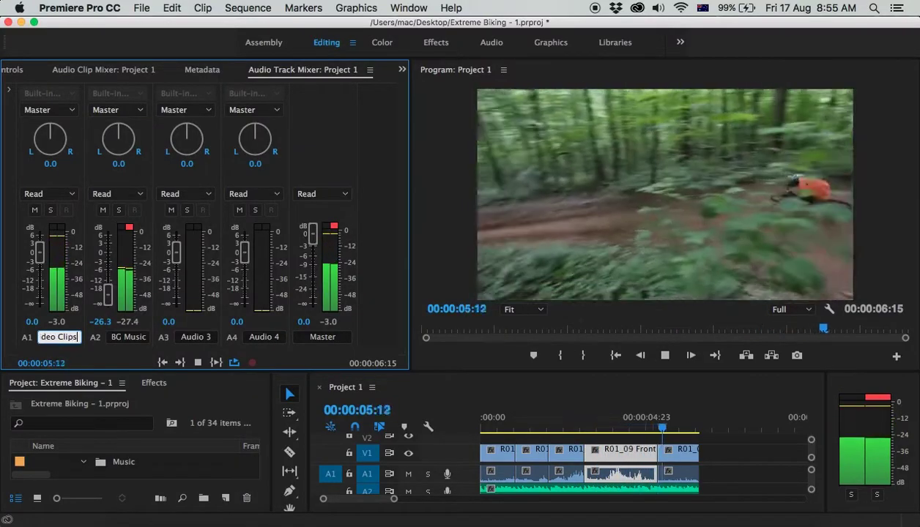
pyautogui.write(' Sound')
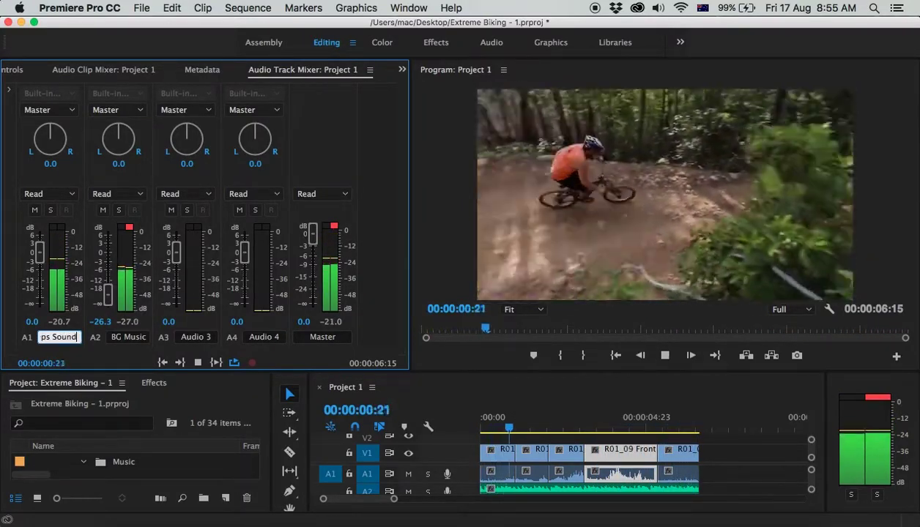
pyautogui.press('Return')
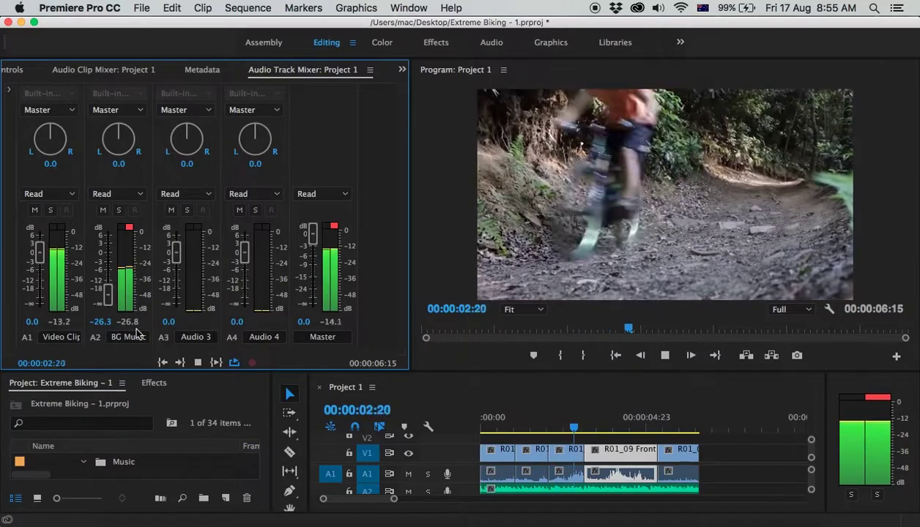
# Set the A1 track volume to -22.1 dB and the BG Music volume to -18.8 dB, and stop playback.
pyautogui.moveTo(40, 253); pyautogui.dragTo(46, 300)
pyautogui.moveTo(108, 295); pyautogui.dragTo(106, 289)
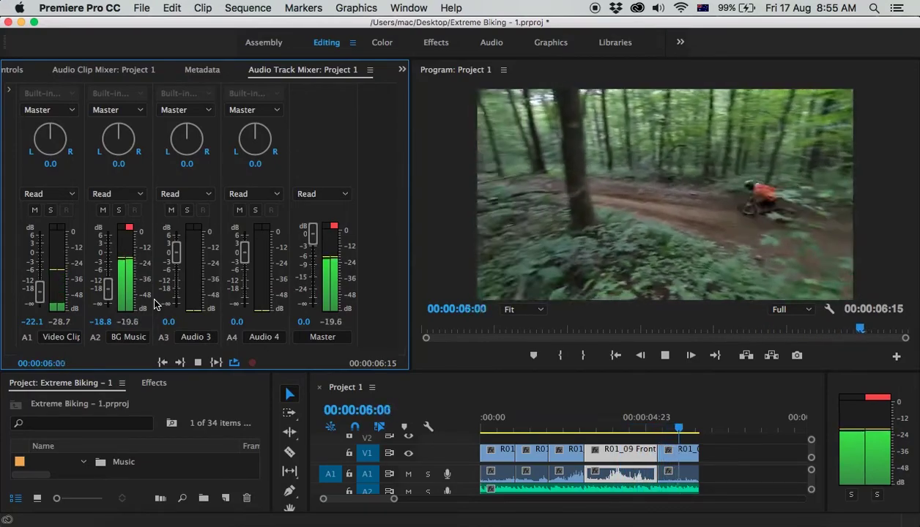
pyautogui.click(662, 356)
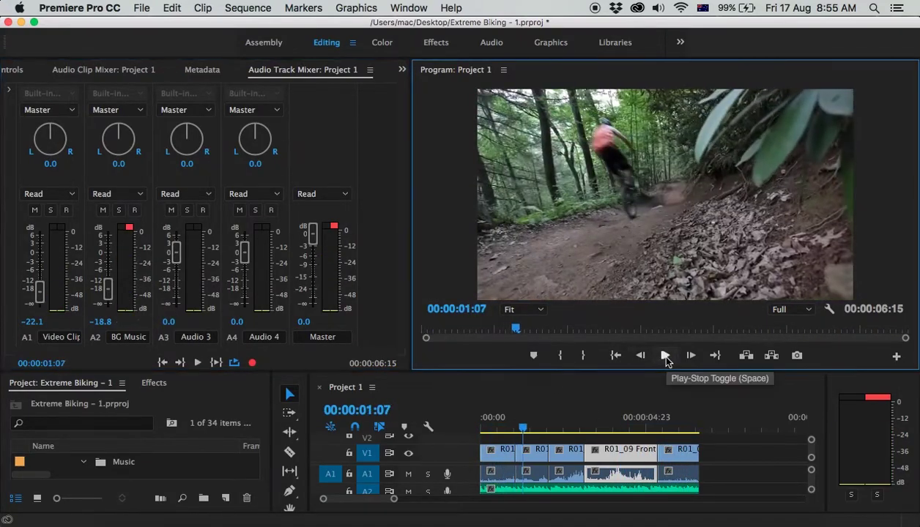